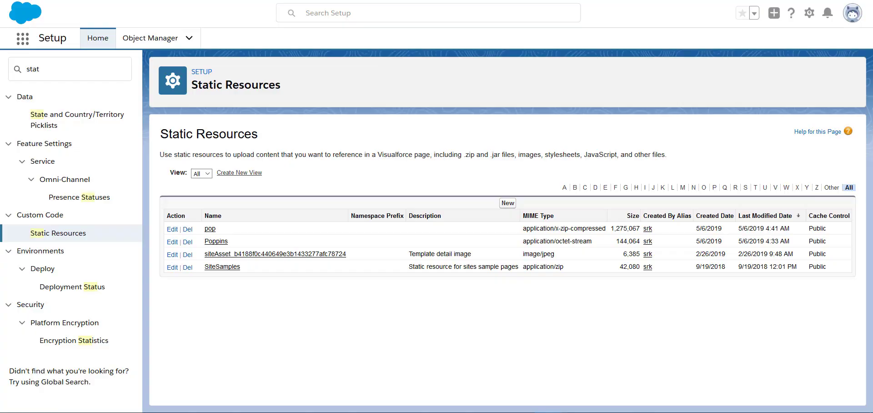
key(ctrl+Tab)
scroll(487, 230, up, 4)
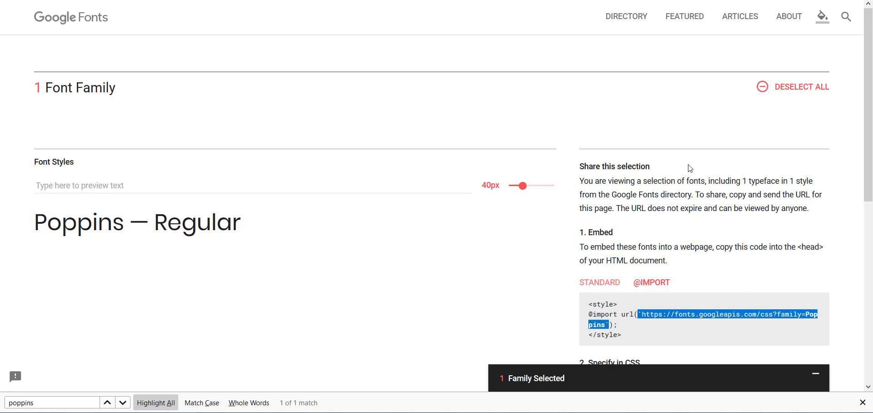
scroll(690, 169, down, 8)
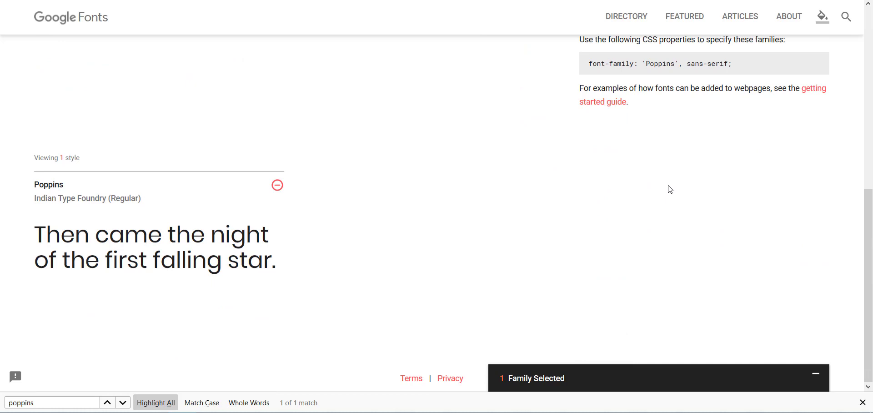
scroll(670, 189, up, 8)
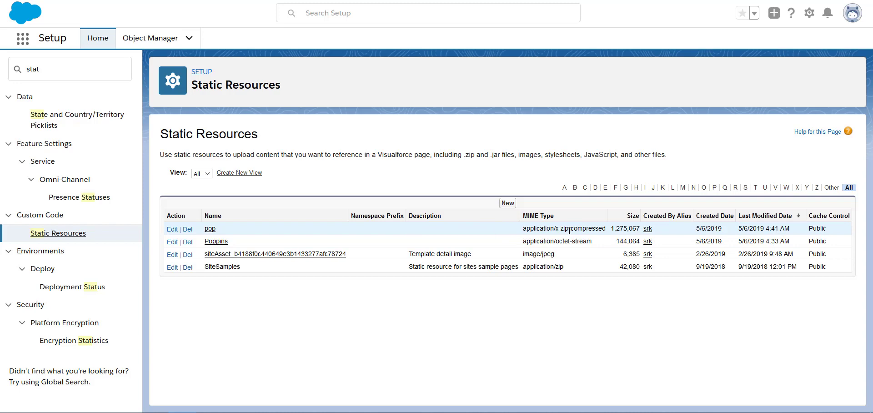
Open the Poppins static resource's detail page and dismiss Firefox's prompt to open the file in Notepad.
click(216, 242)
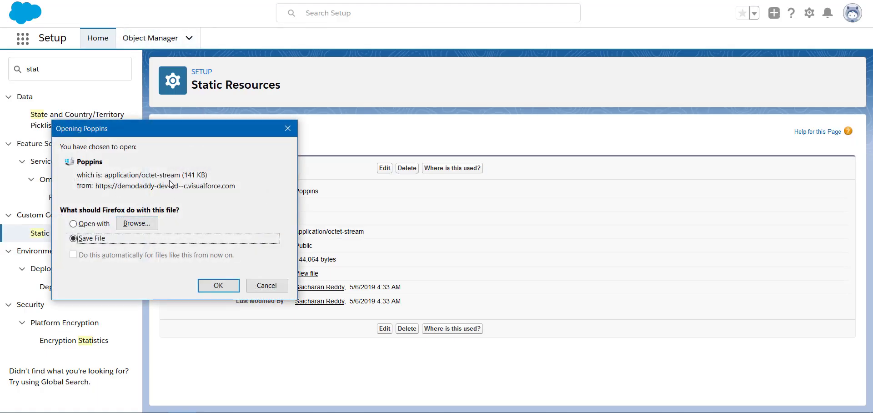
click(74, 223)
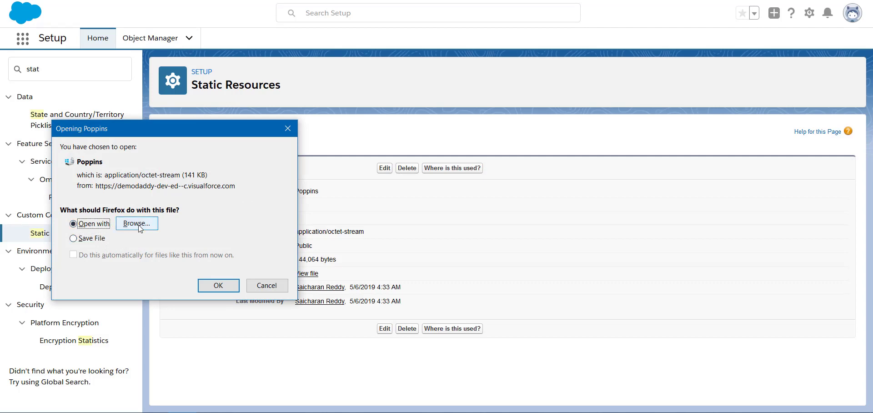
click(138, 225)
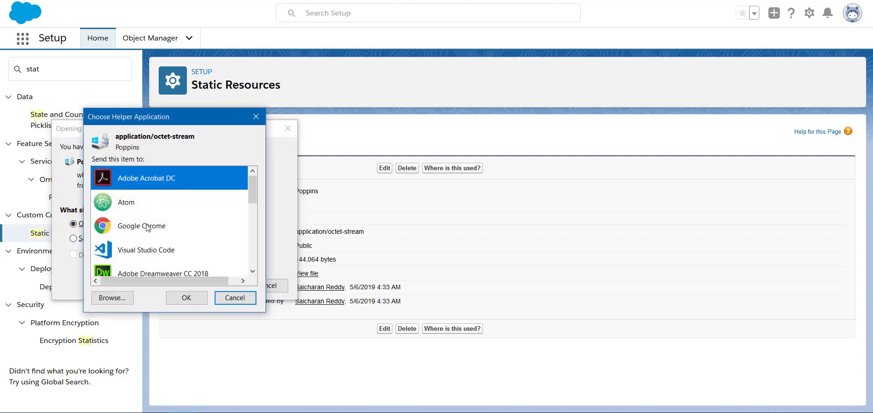
scroll(148, 227, down, 3)
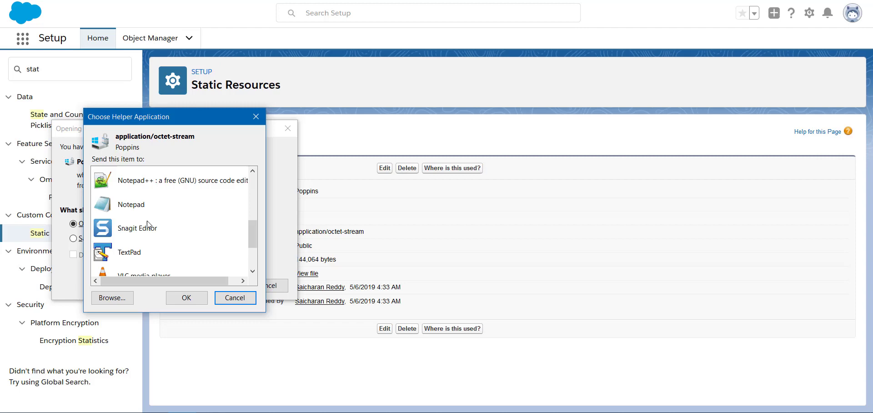
click(132, 205)
click(187, 298)
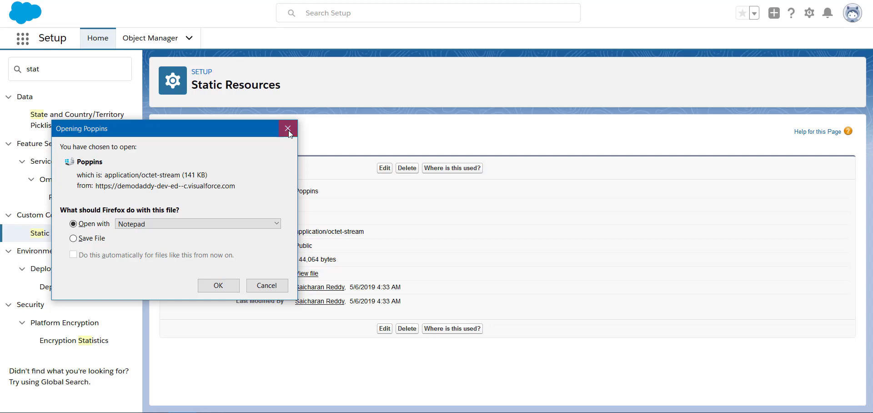
click(288, 130)
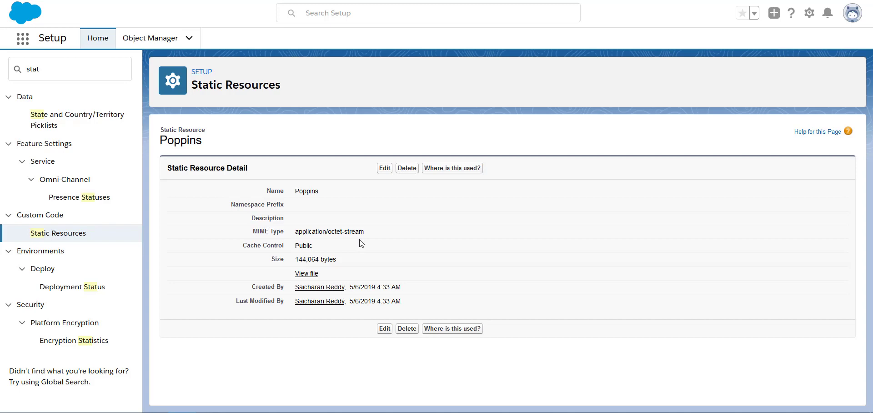
click(69, 235)
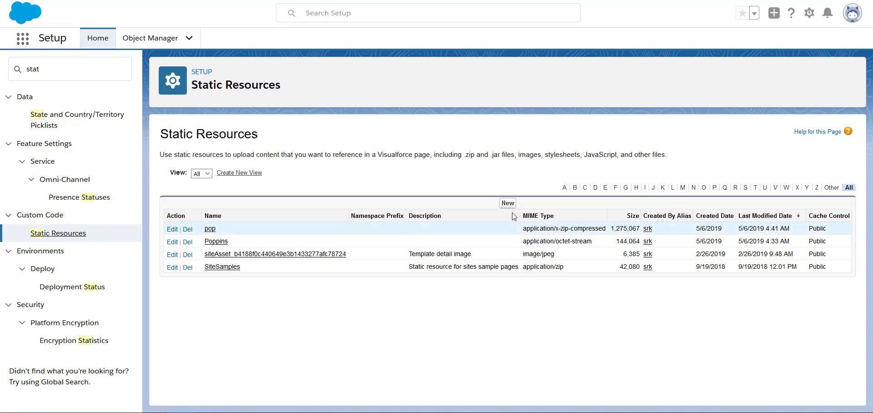
key(alt+Tab)
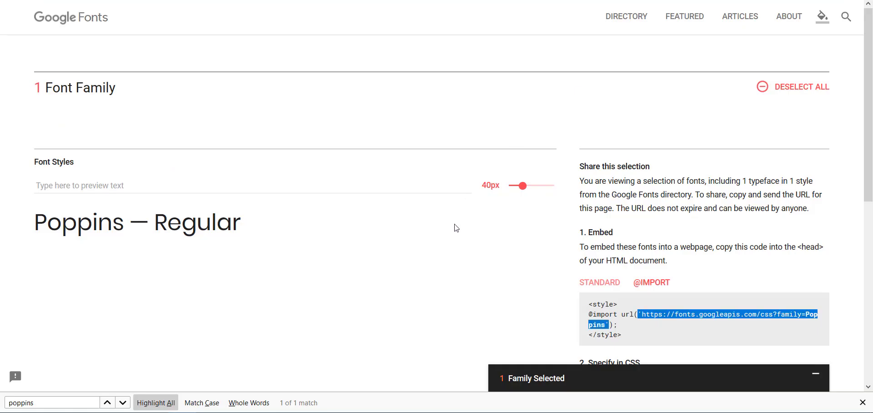
click(644, 309)
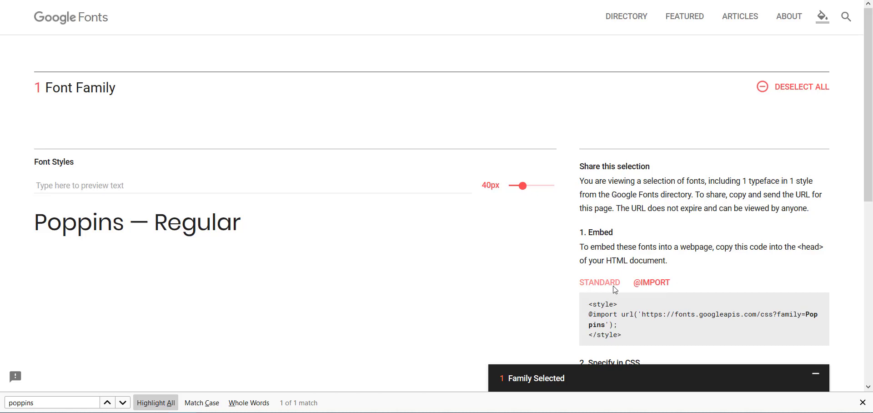
click(606, 288)
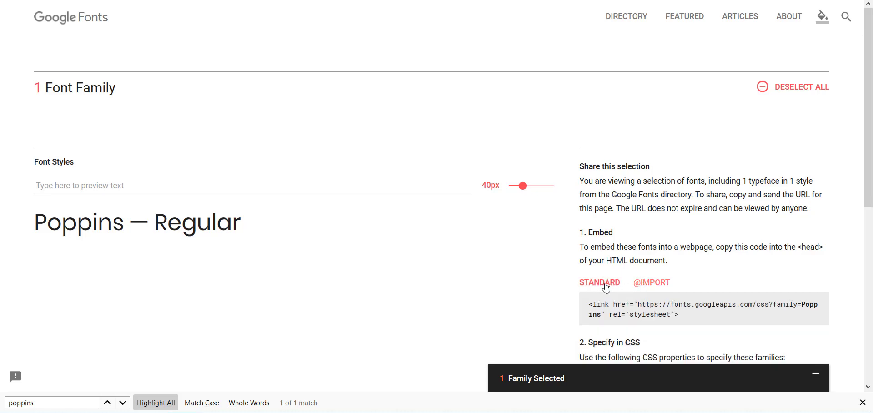
click(650, 285)
scroll(632, 337, down, 1)
click(620, 384)
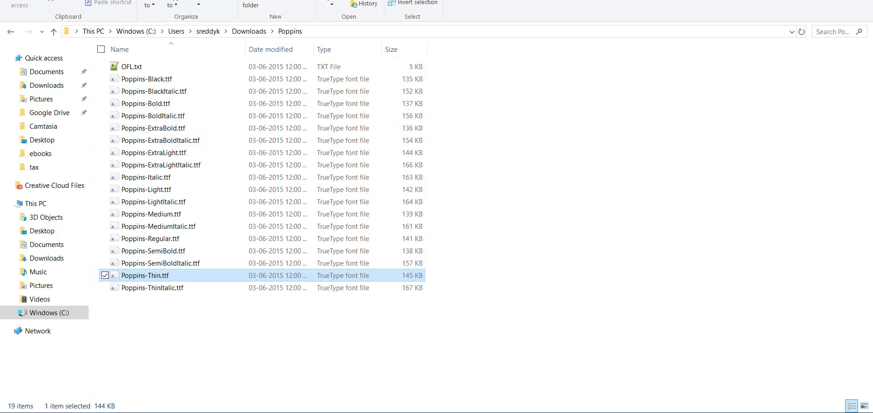
Collapse the Google Fonts selected-family drawer and return to Salesforce Setup's All Communities list.
key(alt+Tab)
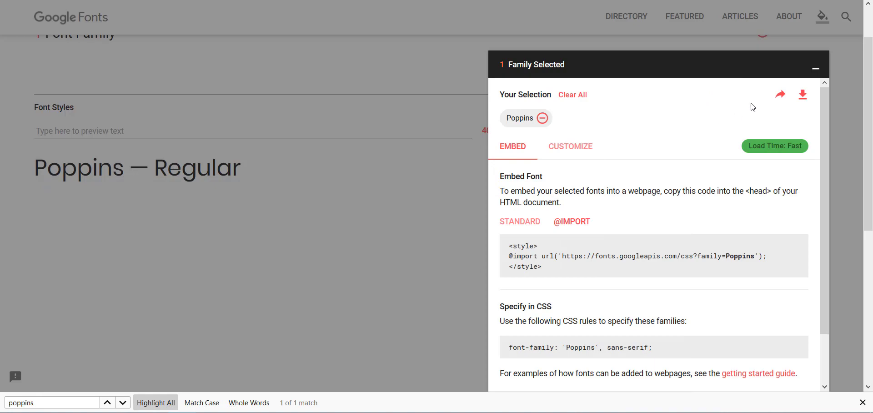
click(816, 66)
key(alt+Tab)
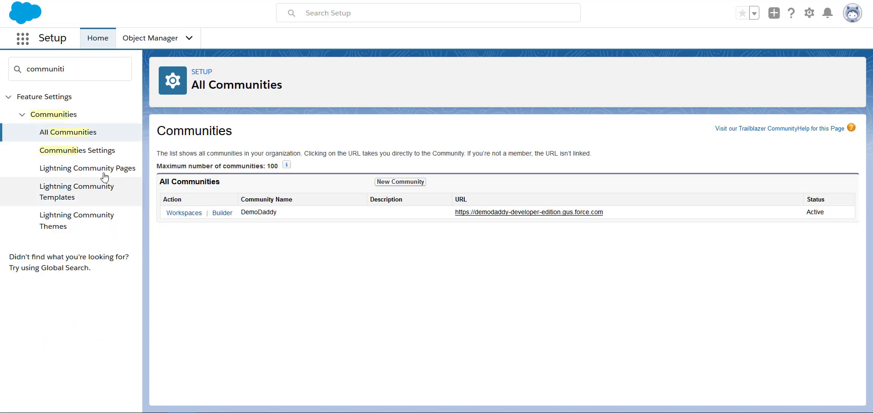
Open DemoDaddy in Experience Builder and bring up the Theme Fonts panel's Edit CSS dialog.
click(222, 213)
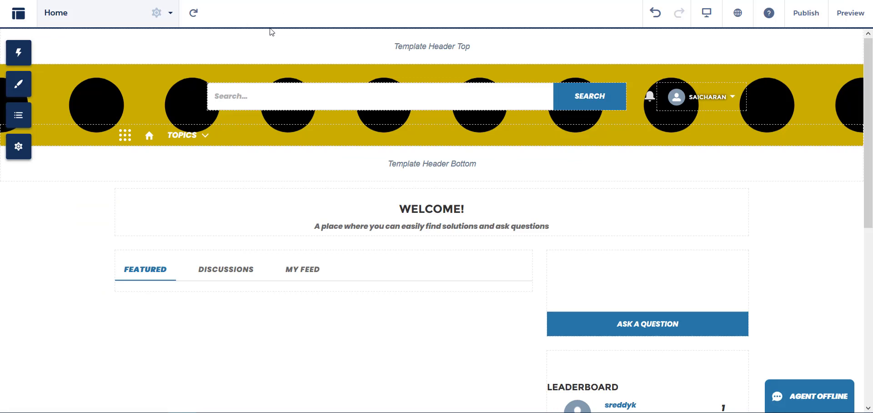
click(23, 90)
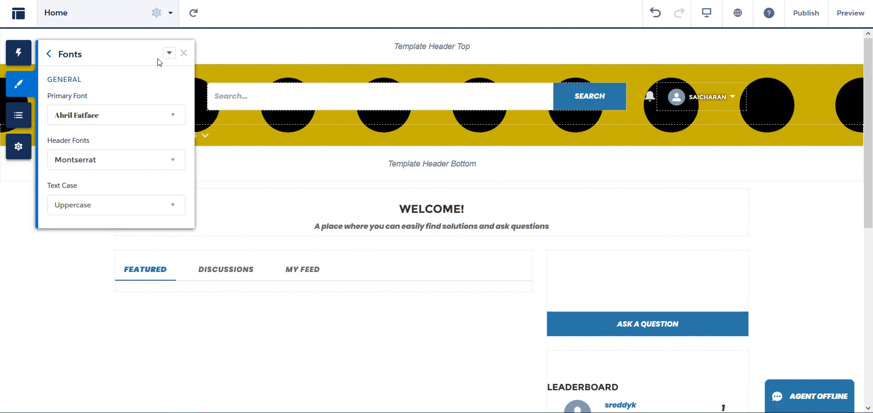
click(169, 55)
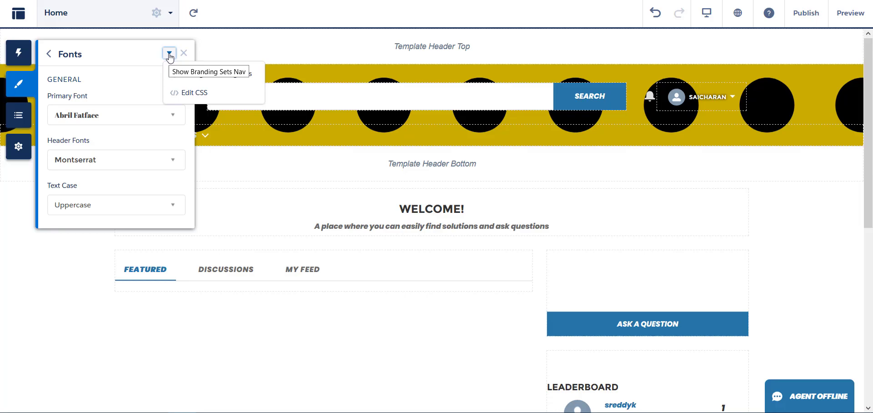
click(191, 92)
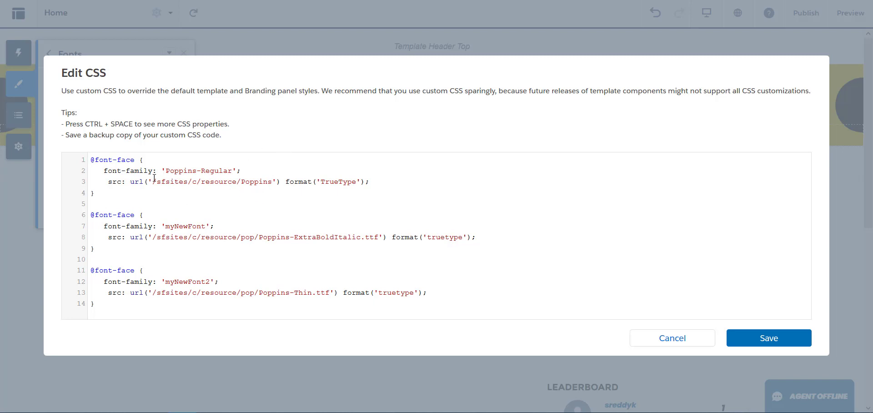
drag(91, 160, 105, 196)
click(106, 196)
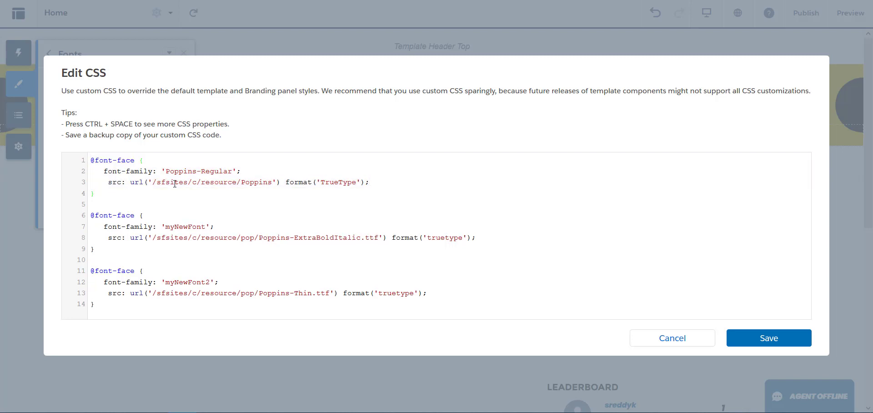
double_click(251, 181)
click(261, 207)
drag(92, 160, 107, 196)
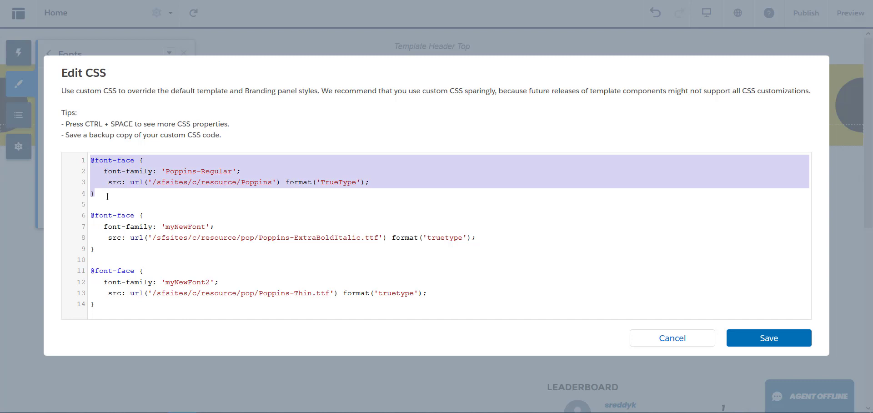
click(107, 196)
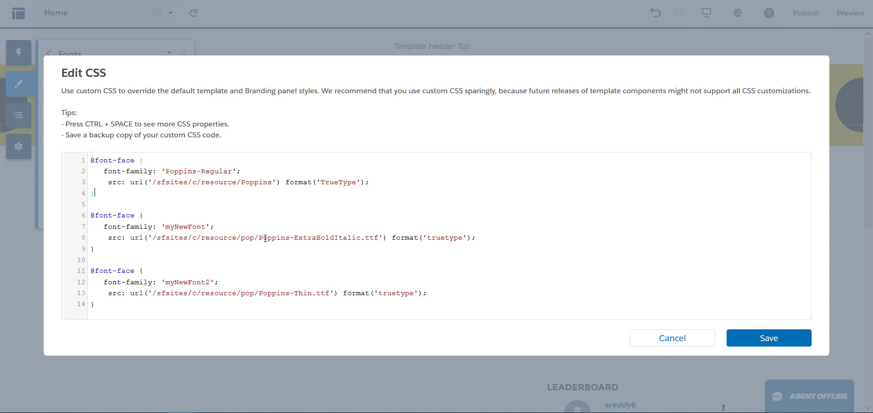
Review the Poppins-ExtraBoldItalic.ttf and Poppins-Thin.ttf file names in the CSS, then save it.
drag(261, 238, 384, 235)
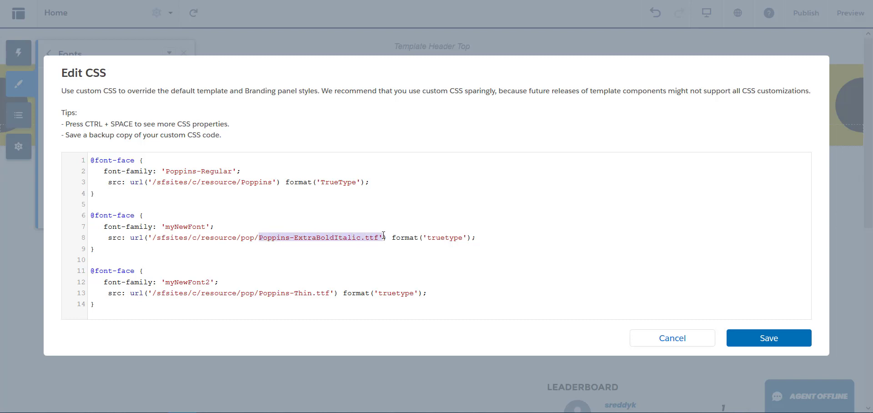
click(369, 255)
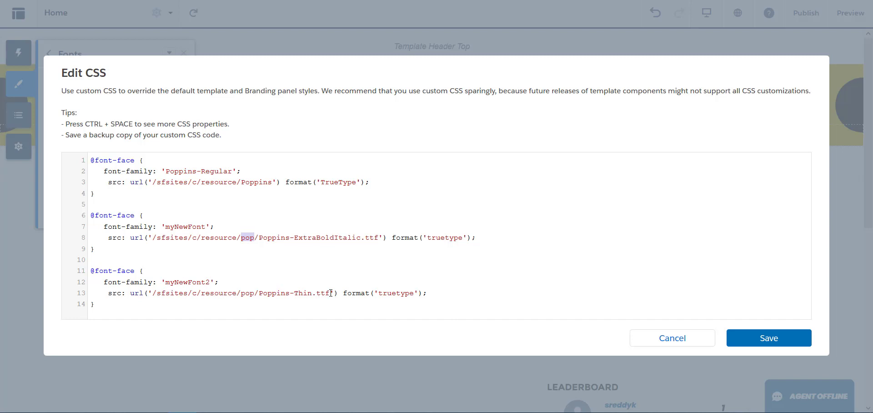
drag(331, 292, 259, 294)
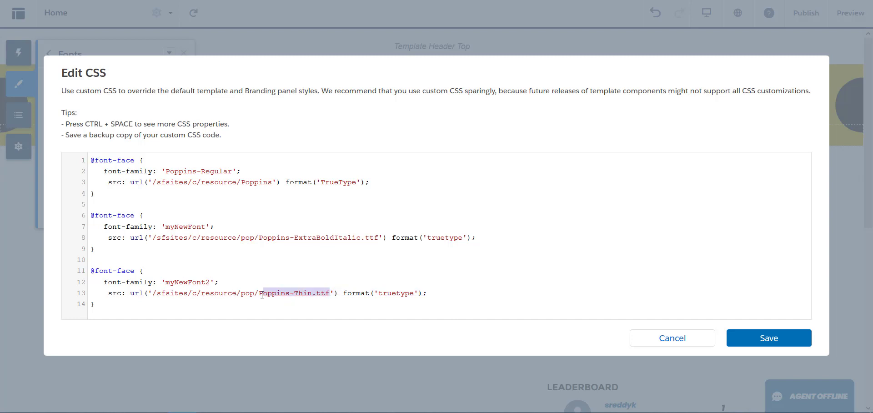
click(424, 302)
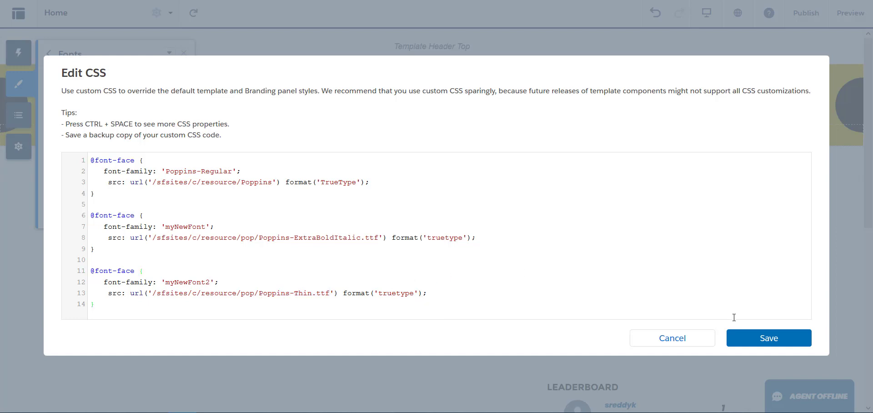
click(751, 339)
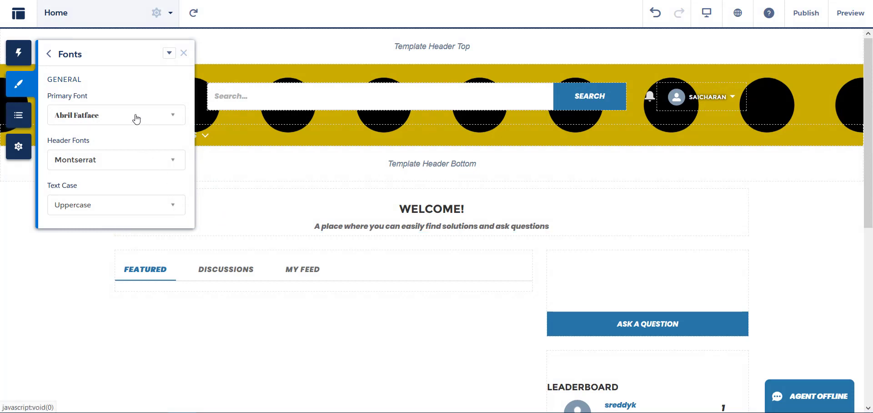
Choose Use Custom Font for the primary font, enter myNewFont3 and save.
click(102, 119)
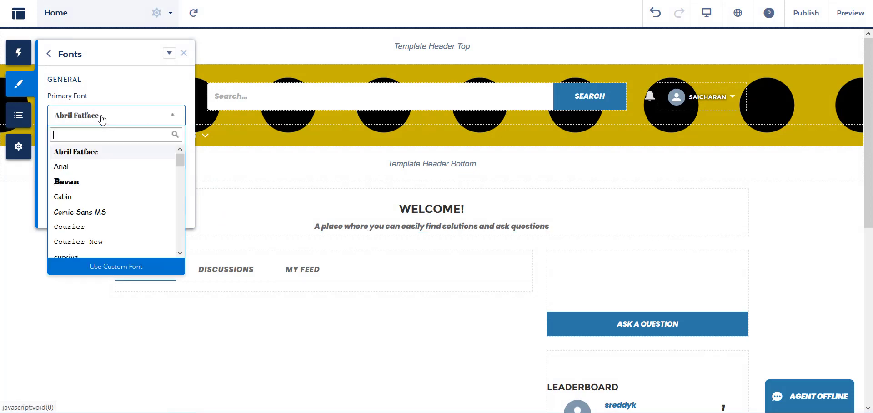
click(121, 268)
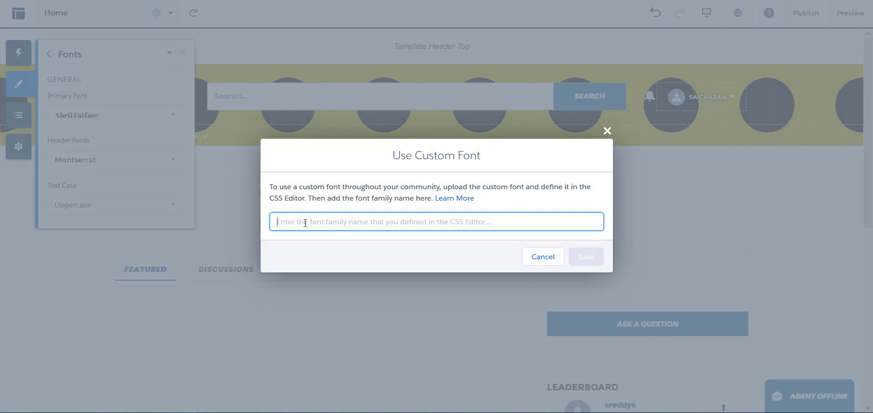
text(my)
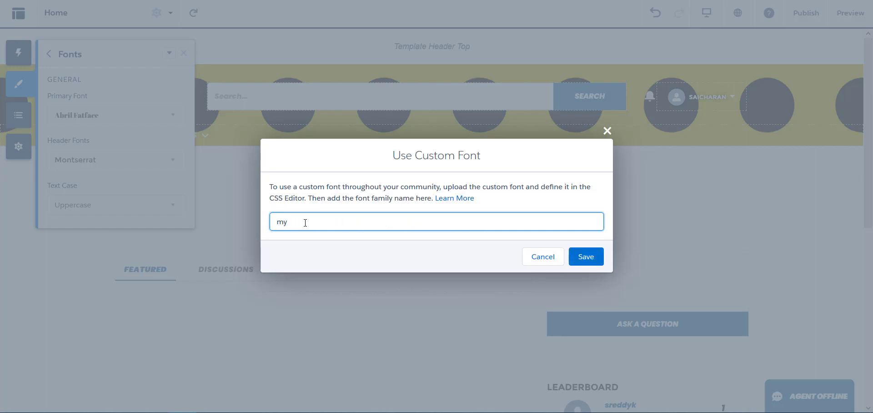
text(NewFont3)
click(590, 260)
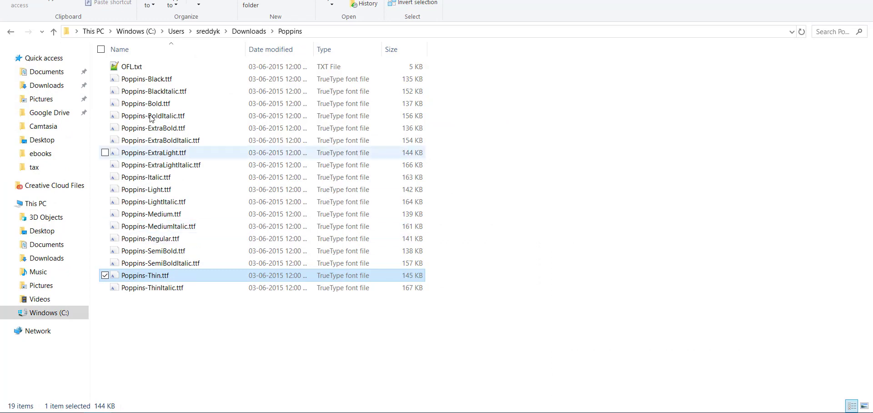
Copy the Poppins-Black.ttf file name from File Explorer, then return to the browser.
click(168, 80)
key(F2)
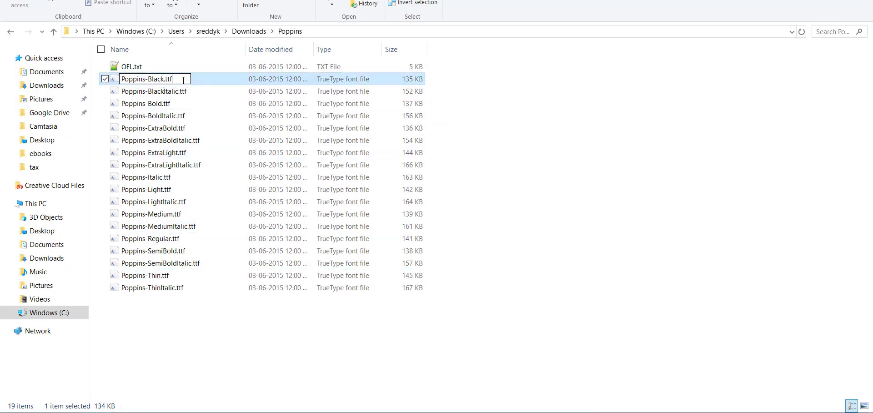
drag(184, 81, 121, 80)
key(ctrl+c)
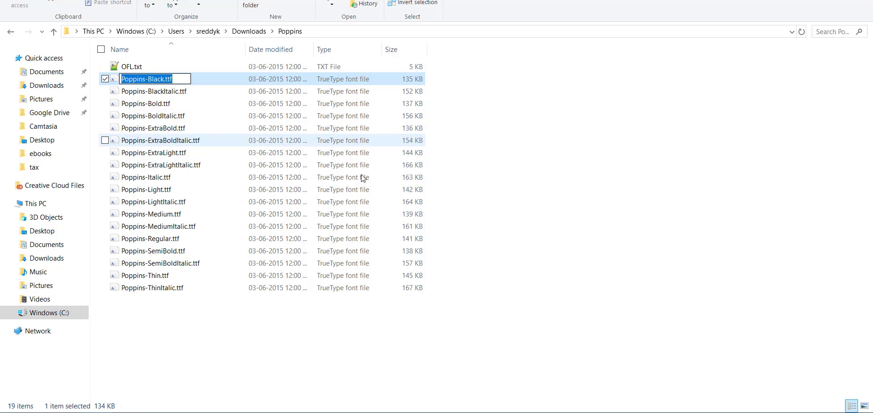
click(483, 243)
key(alt+Tab)
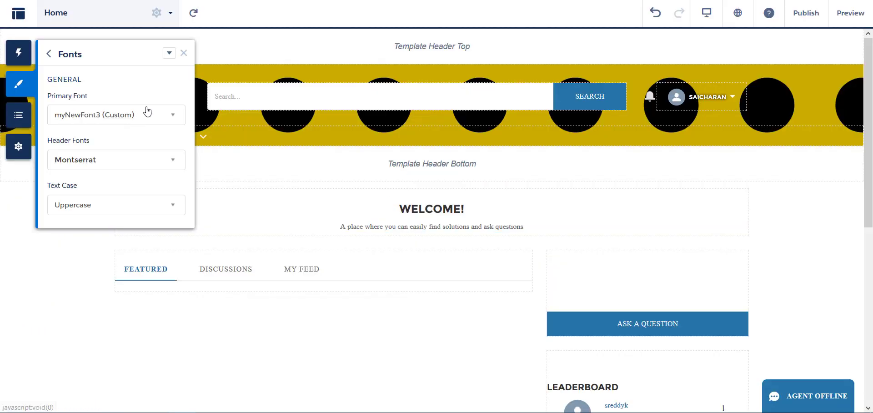
click(169, 53)
click(195, 94)
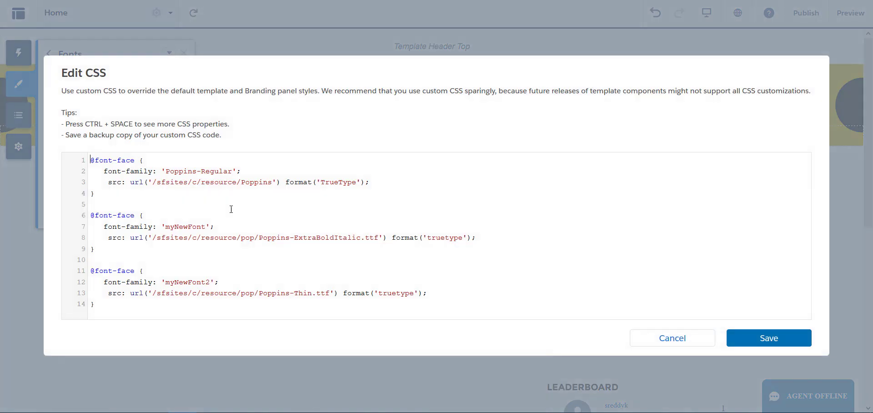
click(241, 310)
key(Return)
key(Return)
key(Return)
key(Return)
key(Return)
key(ctrl+v)
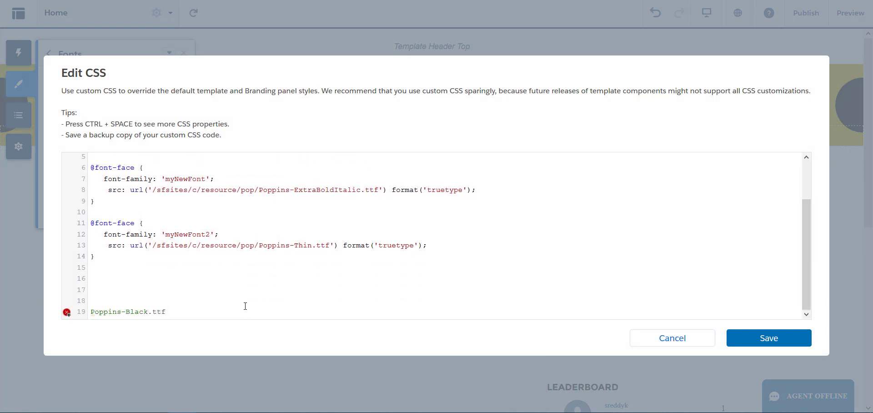
drag(94, 256, 88, 223)
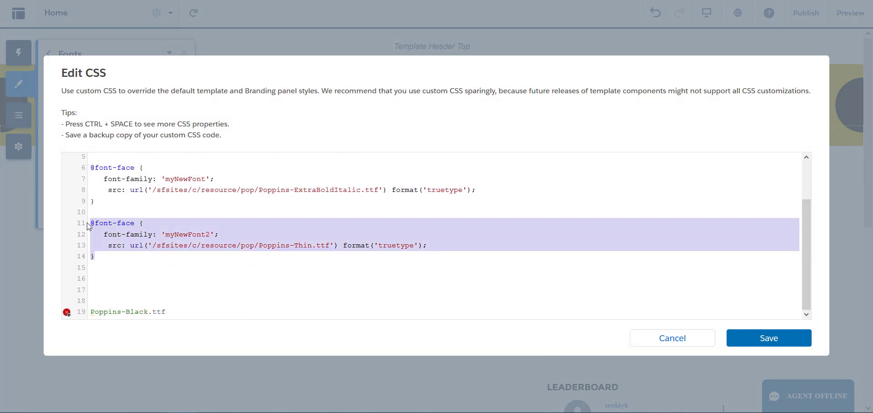
key(ctrl+c)
click(104, 268)
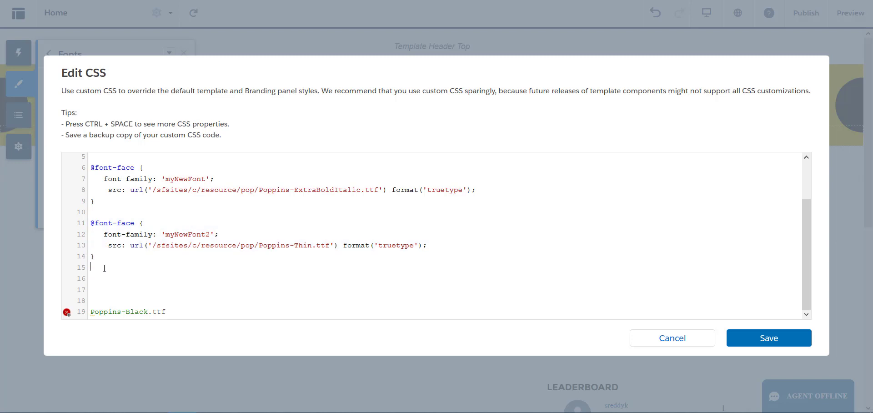
key(ctrl+z)
key(ctrl+v)
Point the duplicate rule at Poppins-Black.ttf and rename its family to myNewFont3.
scroll(104, 261, down, 2)
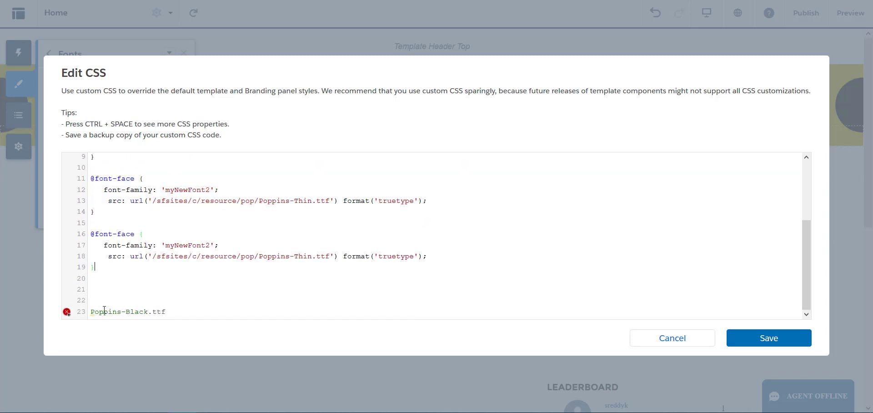
drag(91, 312, 168, 313)
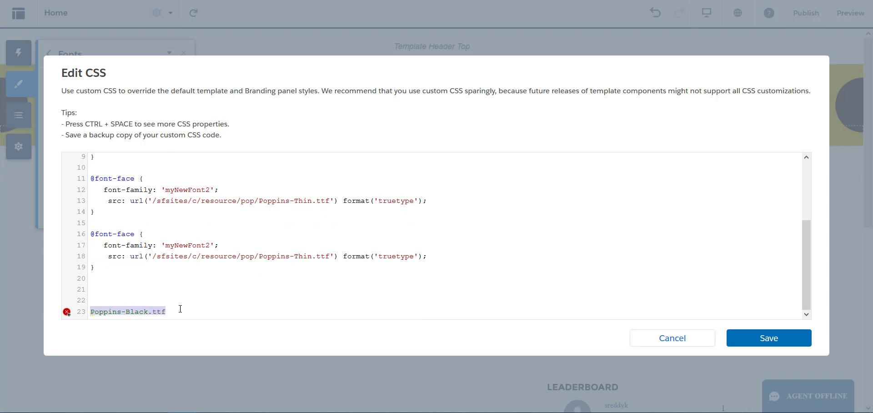
key(ctrl+x)
drag(258, 256, 330, 256)
key(ctrl+v)
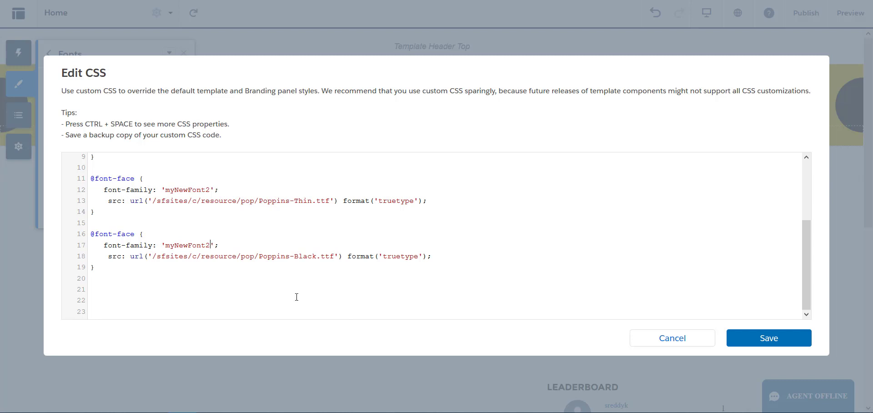
key(BackSpace)
text(3)
drag(153, 256, 334, 257)
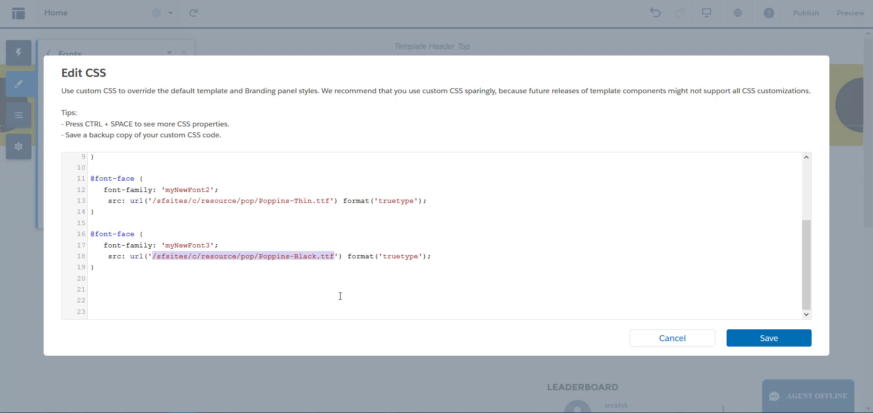
Save the CSS with the myNewFont3 rule, then browse the Primary Font list showing myNewFont3 (Custom).
click(745, 340)
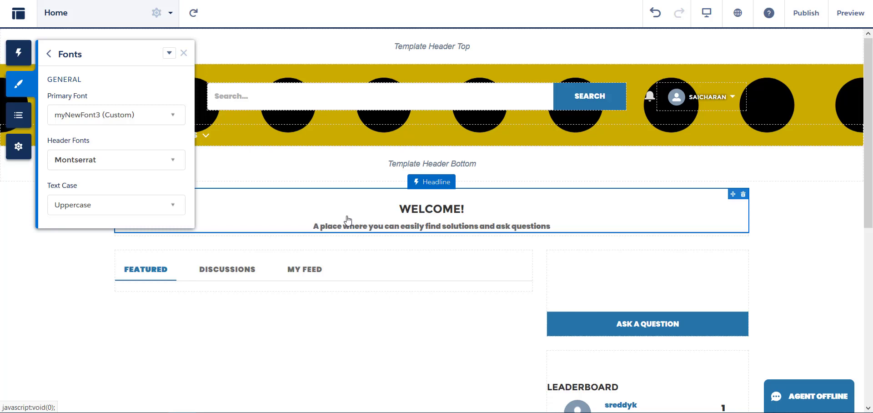
click(117, 120)
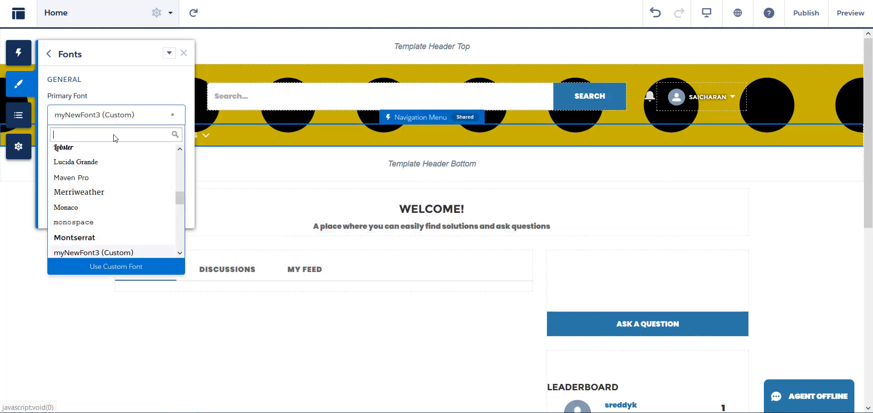
scroll(107, 203, down, 3)
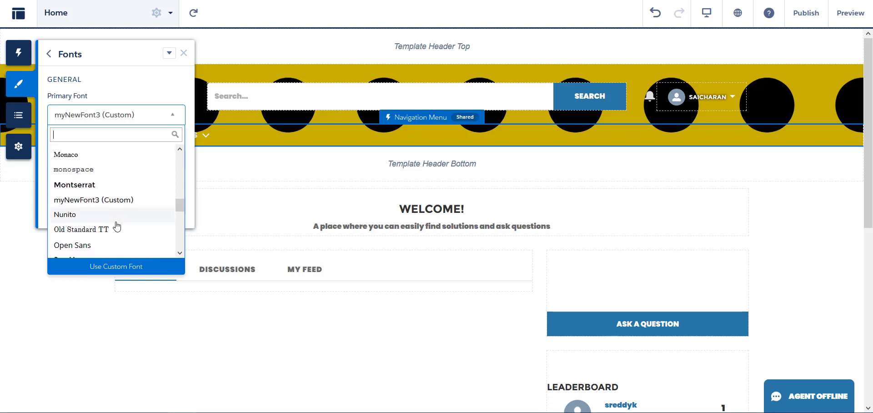
scroll(119, 234, down, 3)
scroll(121, 236, up, 5)
scroll(121, 236, up, 6)
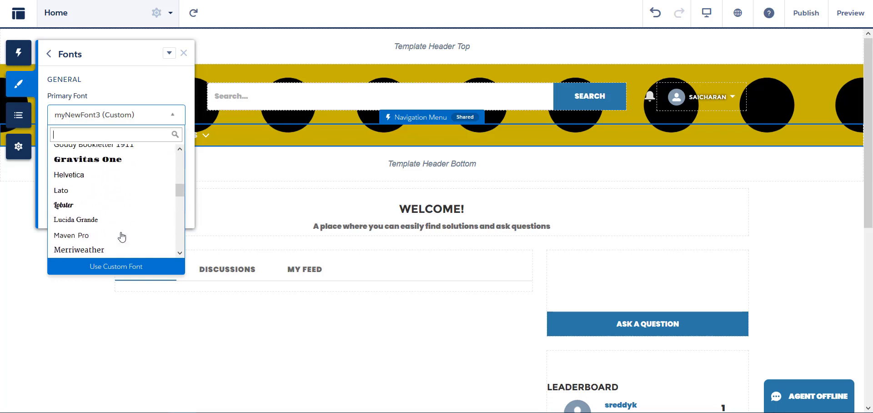
scroll(121, 237, down, 10)
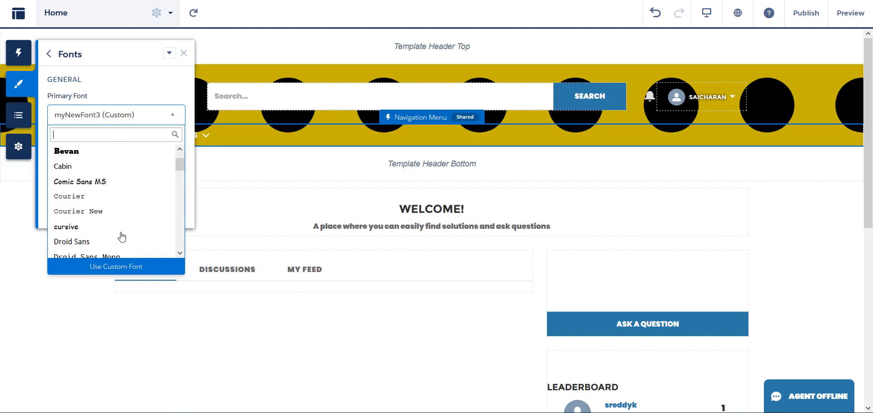
scroll(121, 237, up, 10)
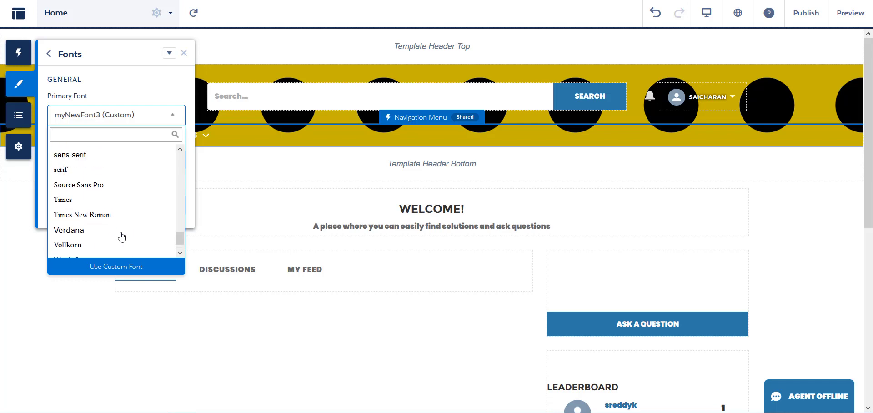
scroll(121, 237, down, 6)
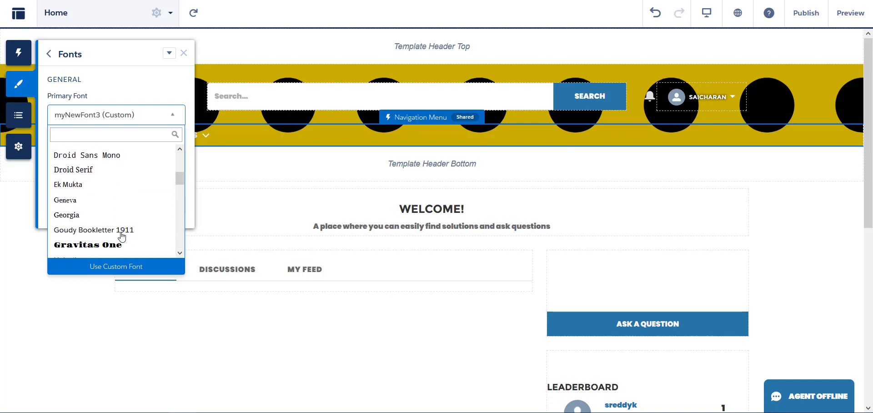
scroll(122, 236, down, 4)
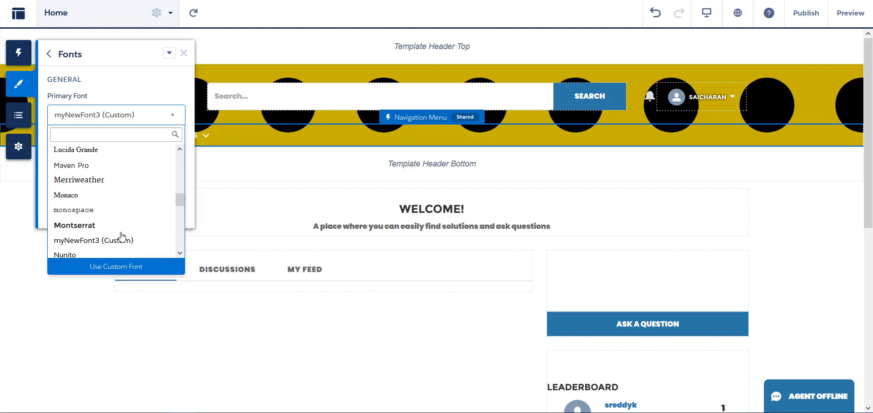
scroll(122, 236, down, 1)
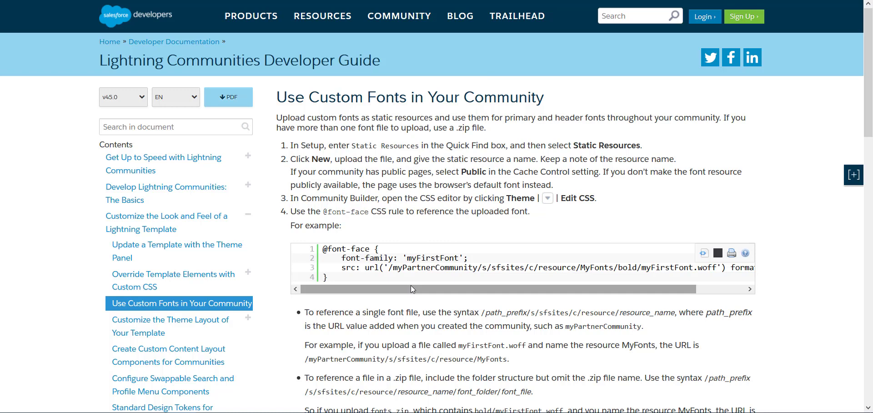
drag(411, 285, 489, 268)
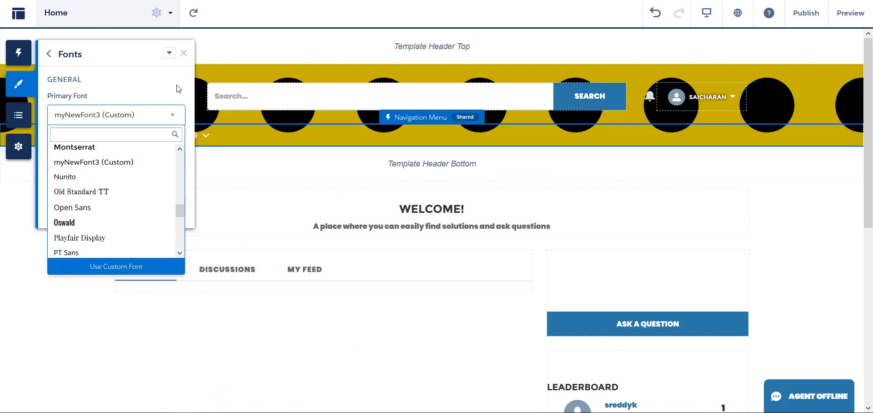
Close the Primary Font list, leaving myNewFont3 (Custom) as the primary font.
click(177, 88)
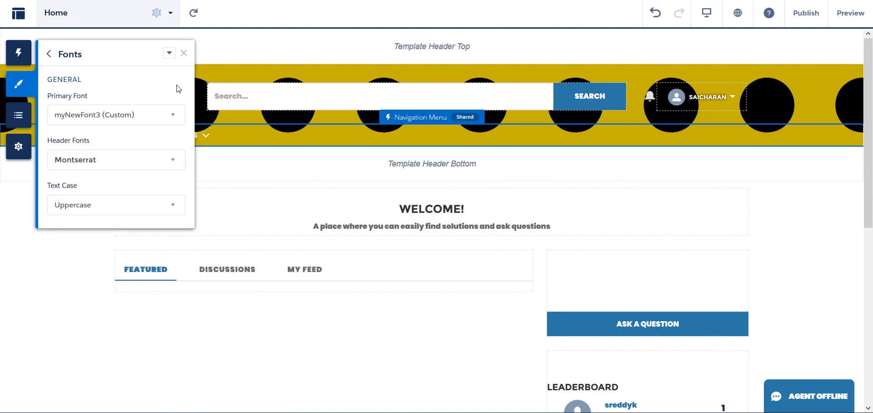